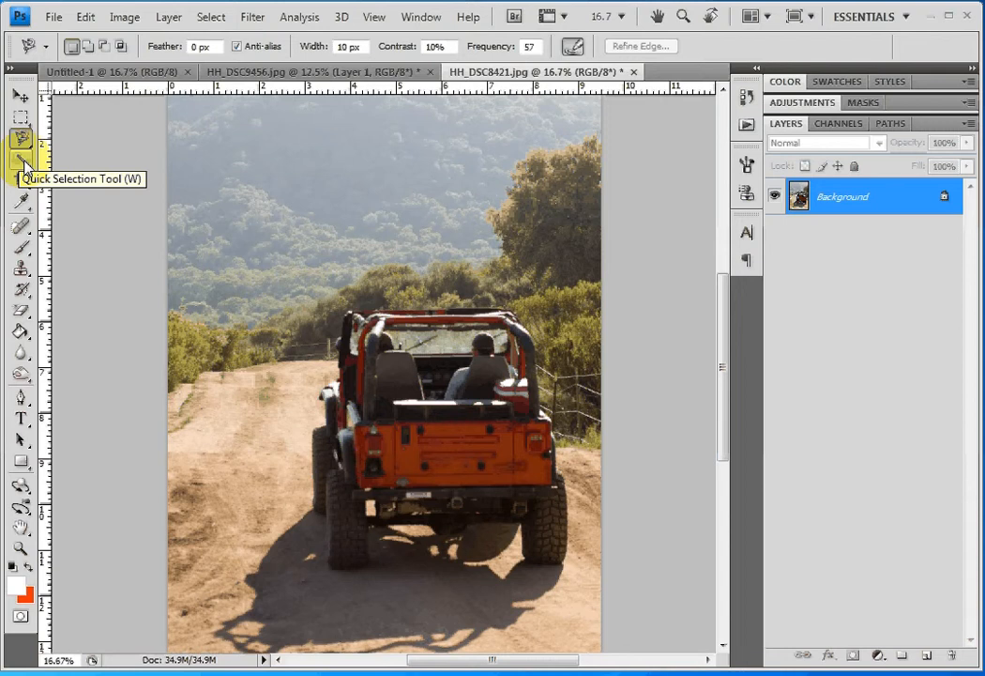
Sample the sunlit dirt road and the jeep's orange tailgate as separate selections with the Magic Wand tool
{"action": "left_click", "coordinate": [21, 161]}
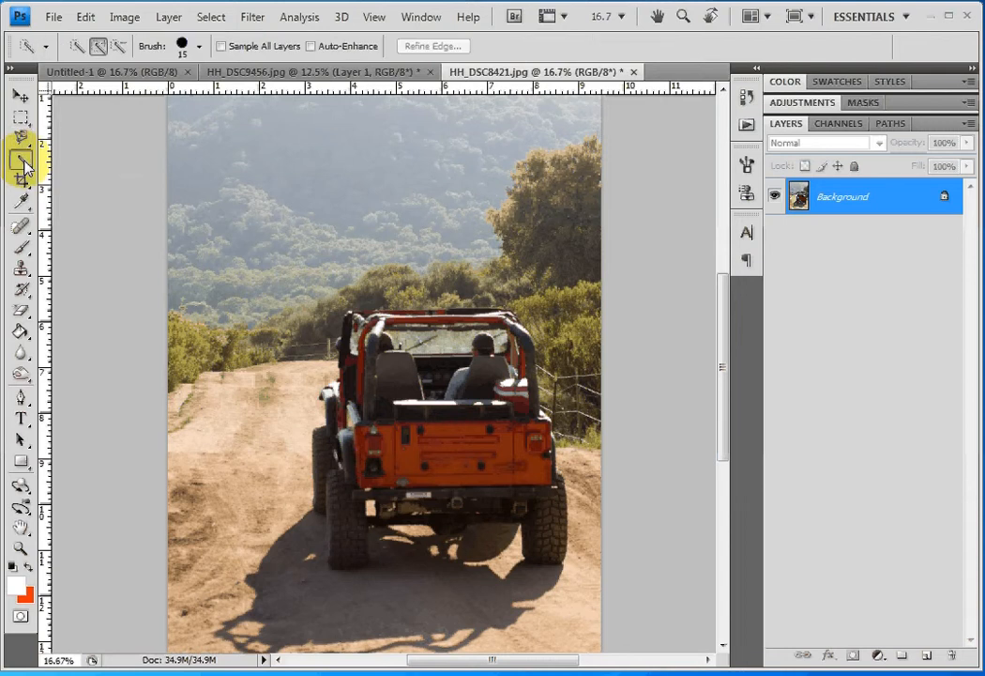
{"action": "mouse_move", "coordinate": [25, 166]}
{"action": "left_mouse_down"}
{"action": "mouse_move", "coordinate": [106, 167]}
{"action": "mouse_move", "coordinate": [115, 180]}
{"action": "left_mouse_up"}
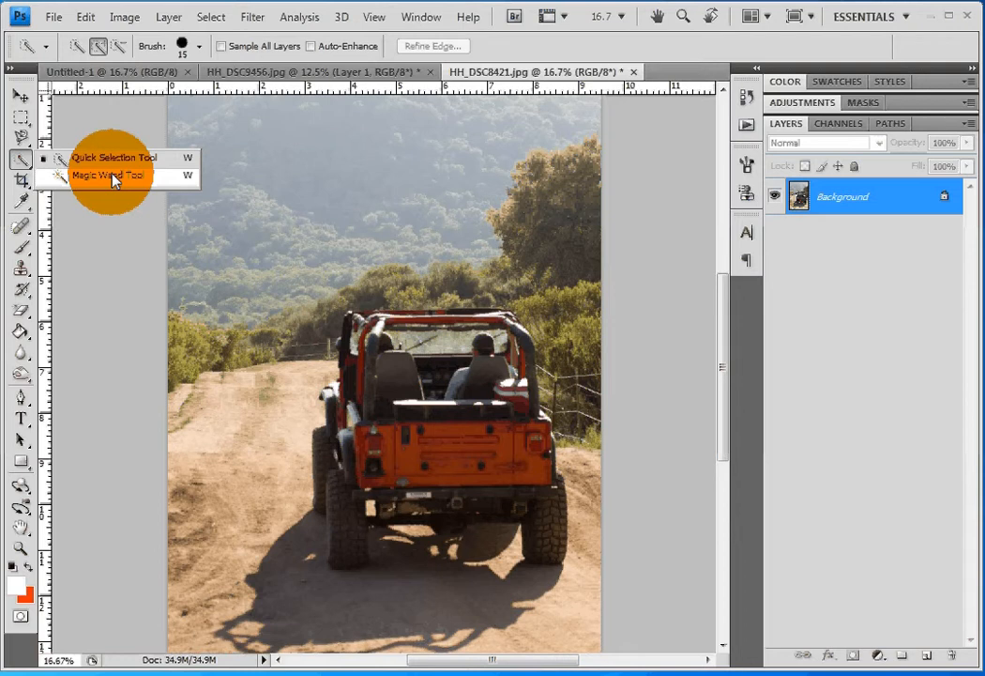
{"action": "left_click_drag", "start_coordinate": [113, 180], "coordinate": [111, 179]}
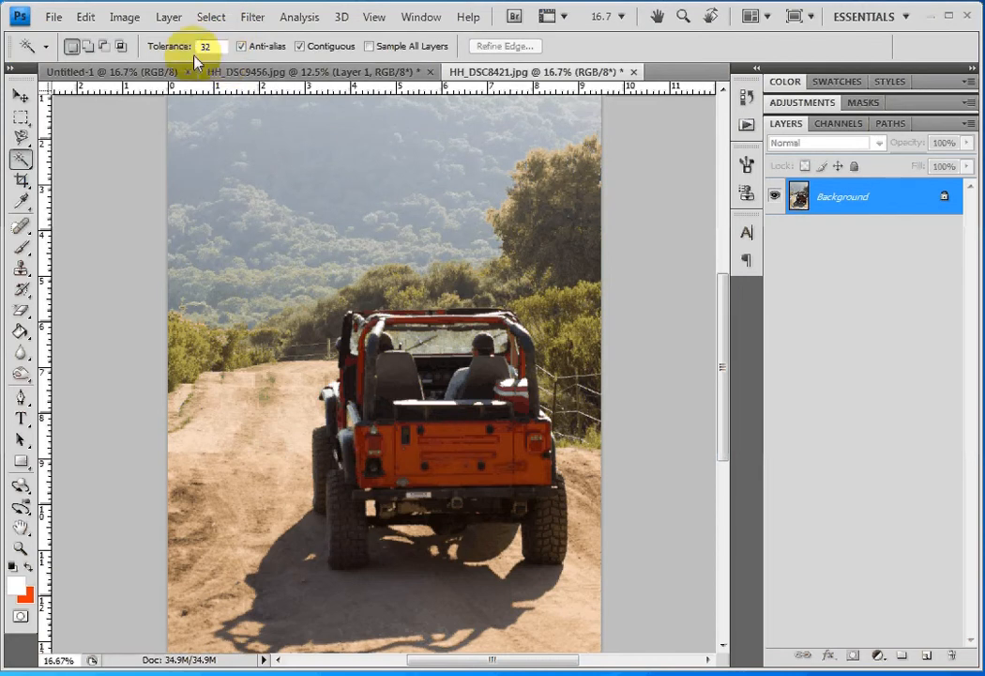
{"action": "left_click", "coordinate": [239, 430]}
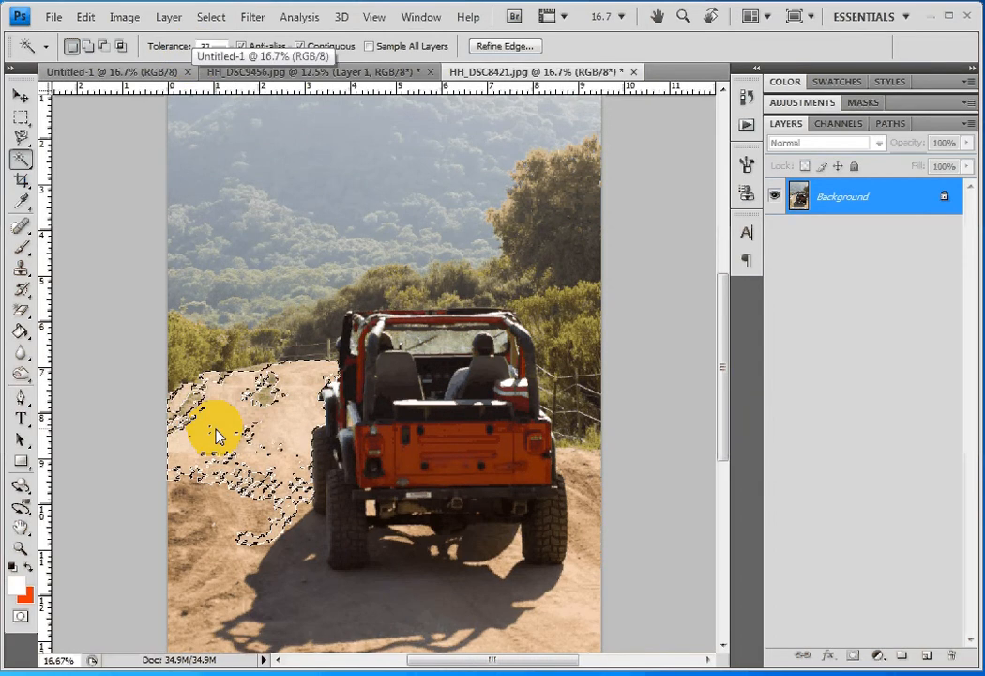
{"action": "left_click", "coordinate": [324, 376]}
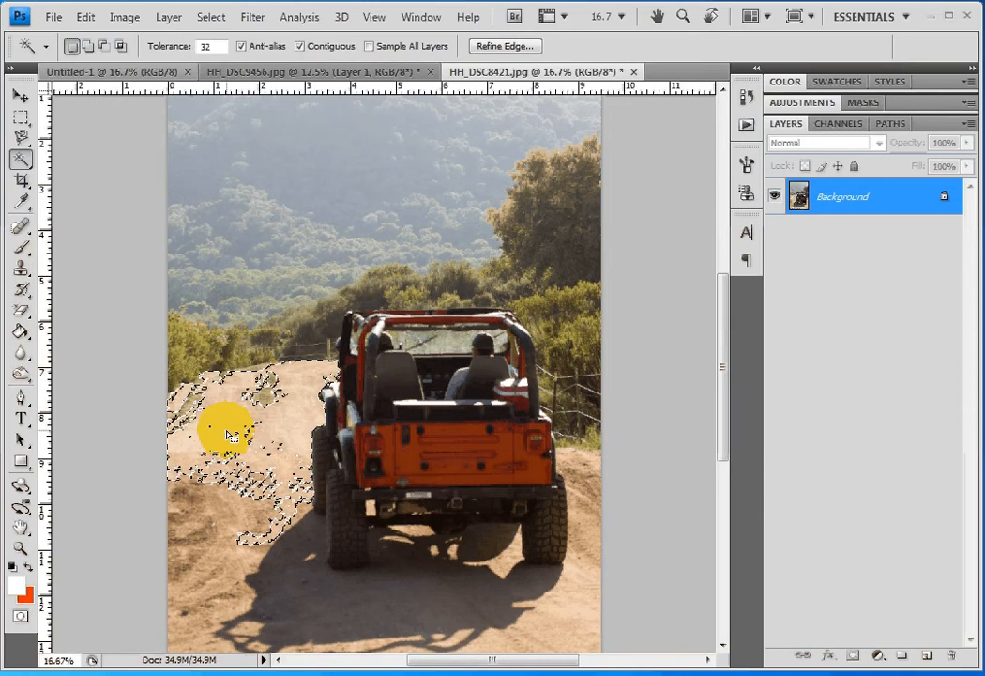
{"action": "left_click", "coordinate": [242, 486]}
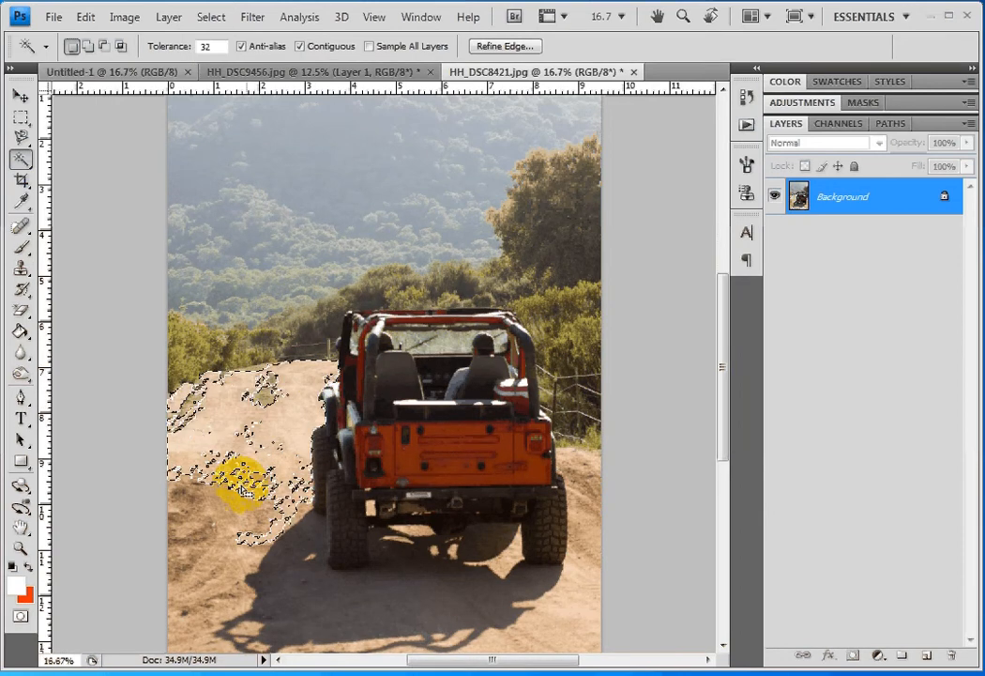
{"action": "left_click", "coordinate": [415, 463]}
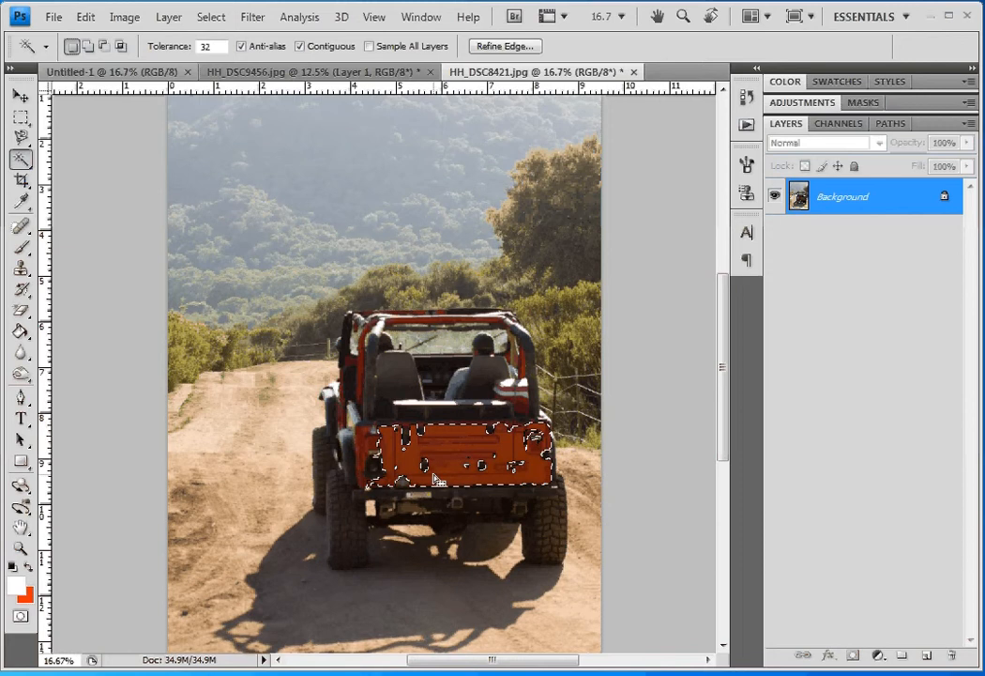
Set the Magic Wand tolerance to 55 and select the dark areas of the jeep and its shadow
{"action": "left_click", "coordinate": [206, 47]}
{"action": "left_click", "coordinate": [176, 55]}
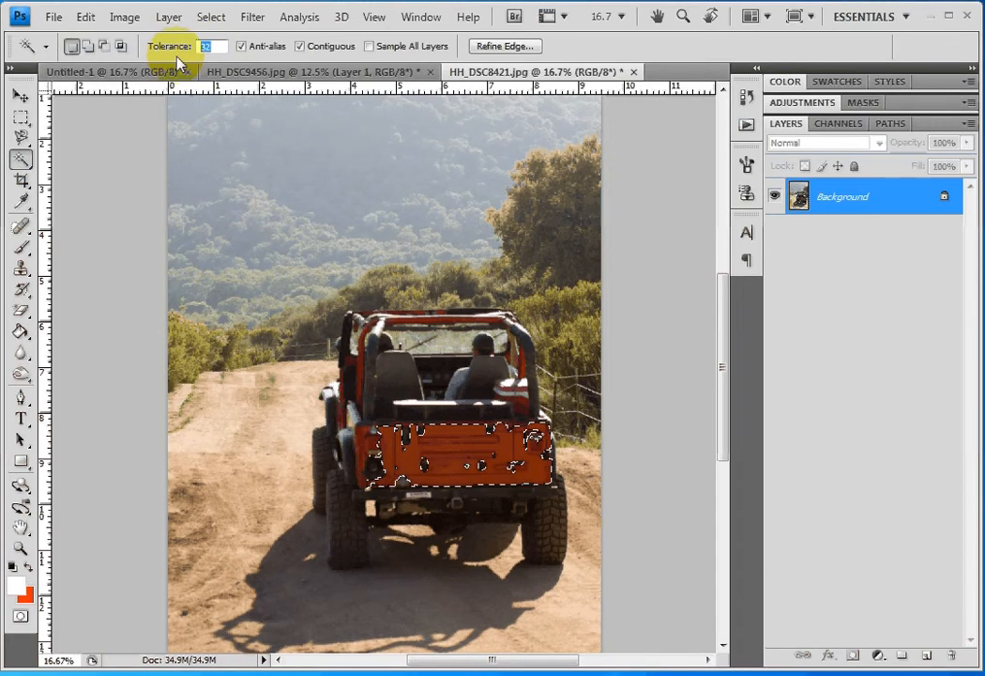
{"action": "type", "text": "55"}
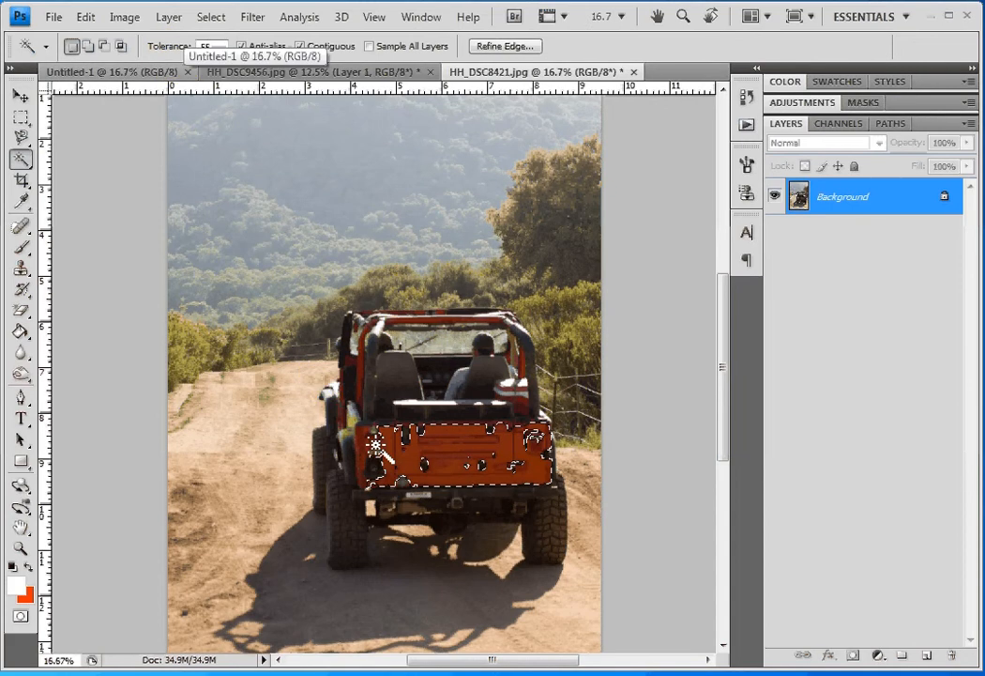
{"action": "left_click", "coordinate": [373, 547]}
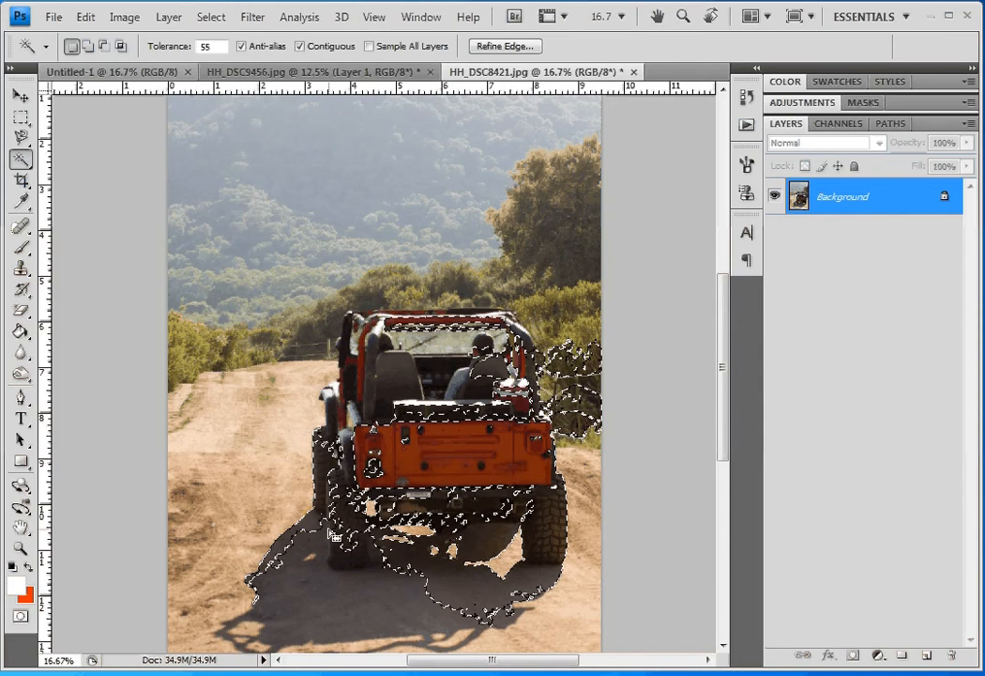
{"action": "left_click", "coordinate": [302, 410]}
Set the Magic Wand tolerance to 40, clear the selection and select the jeep's orange tailgate
{"action": "double_click", "coordinate": [211, 45]}
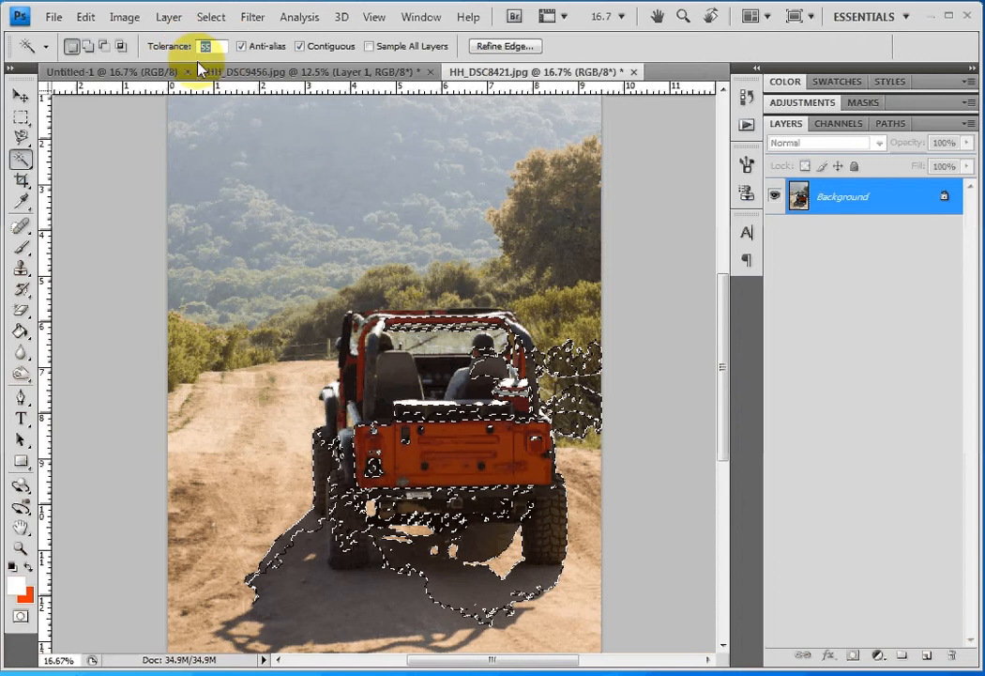
{"action": "type", "text": "4"}
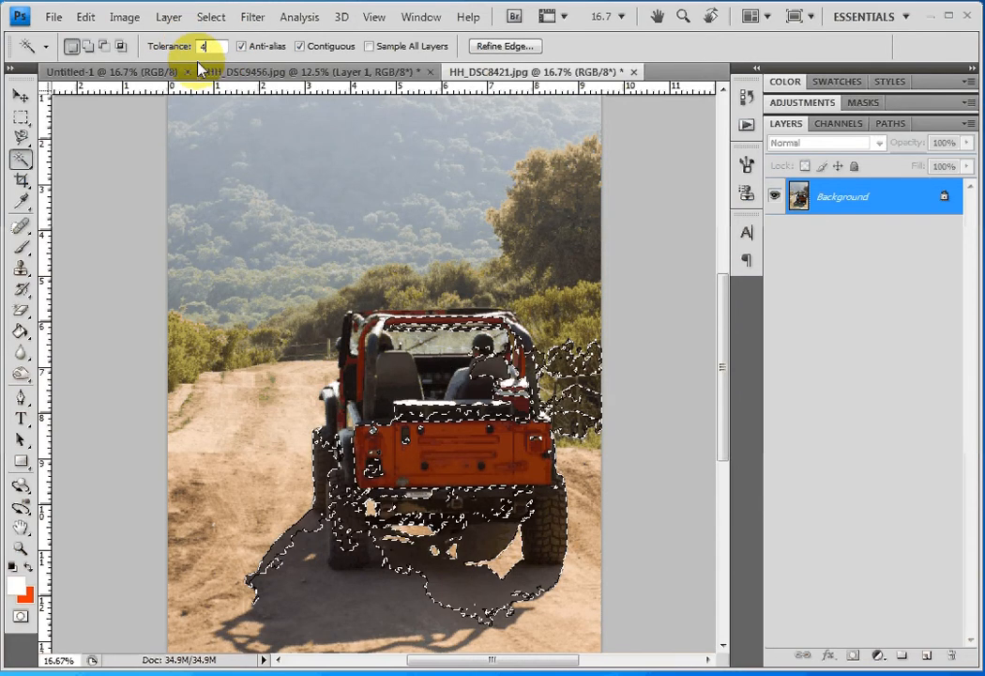
{"action": "type", "text": "0"}
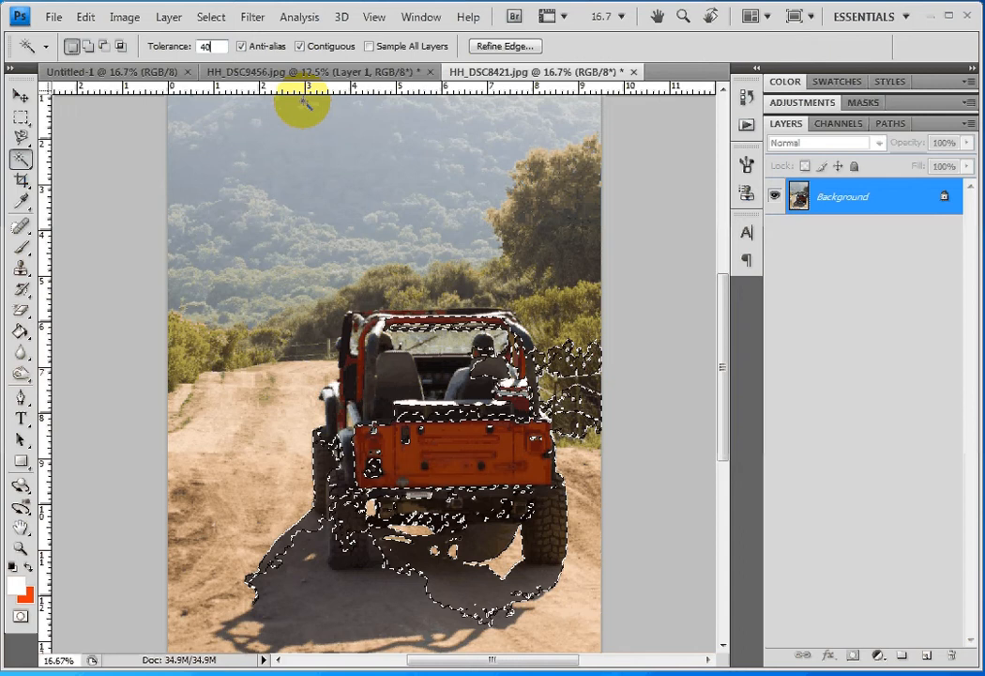
{"action": "key", "text": "ctrl+d"}
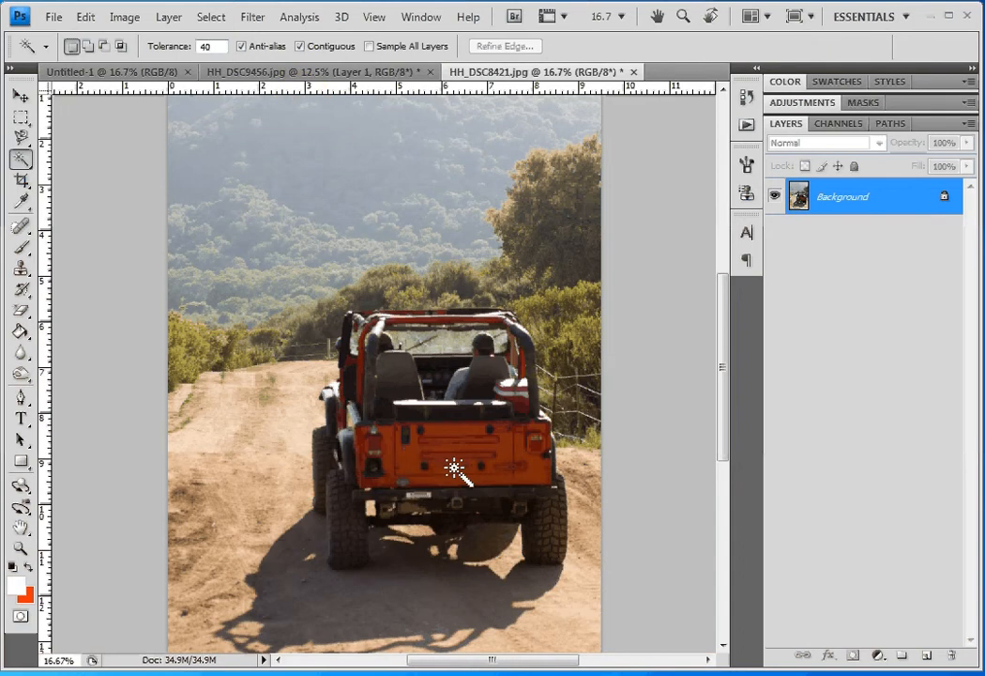
{"action": "left_click", "coordinate": [454, 468]}
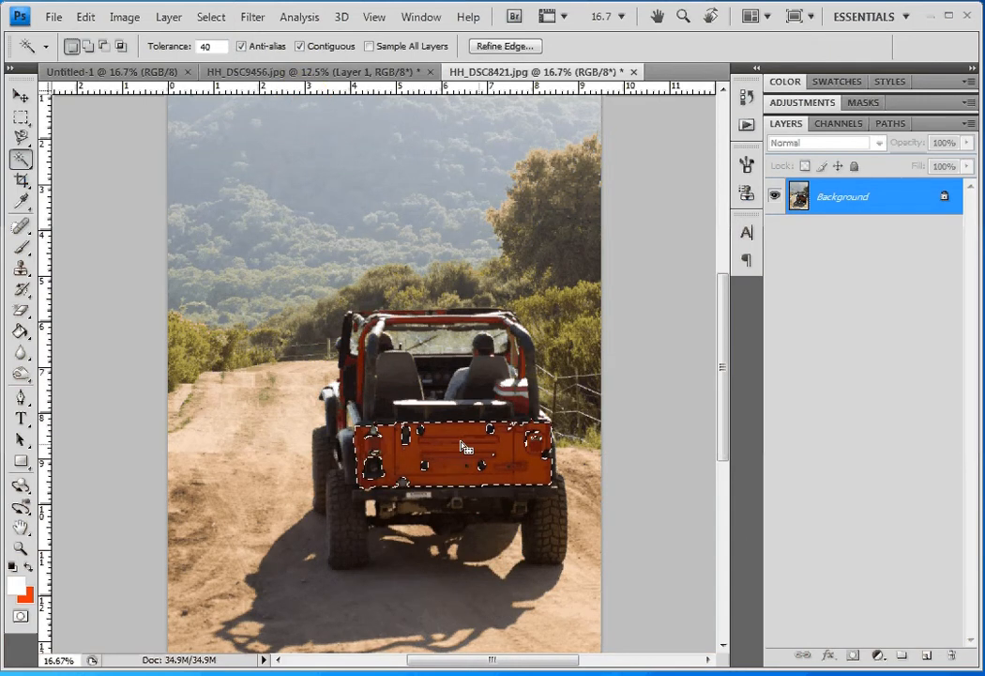
Add the jeep's side panel, the red areas of the roll cage and the tailgate's dark edge to the selection
{"action": "key", "text": "shift"}
{"action": "left_click", "coordinate": [361, 387], "text": "shift"}
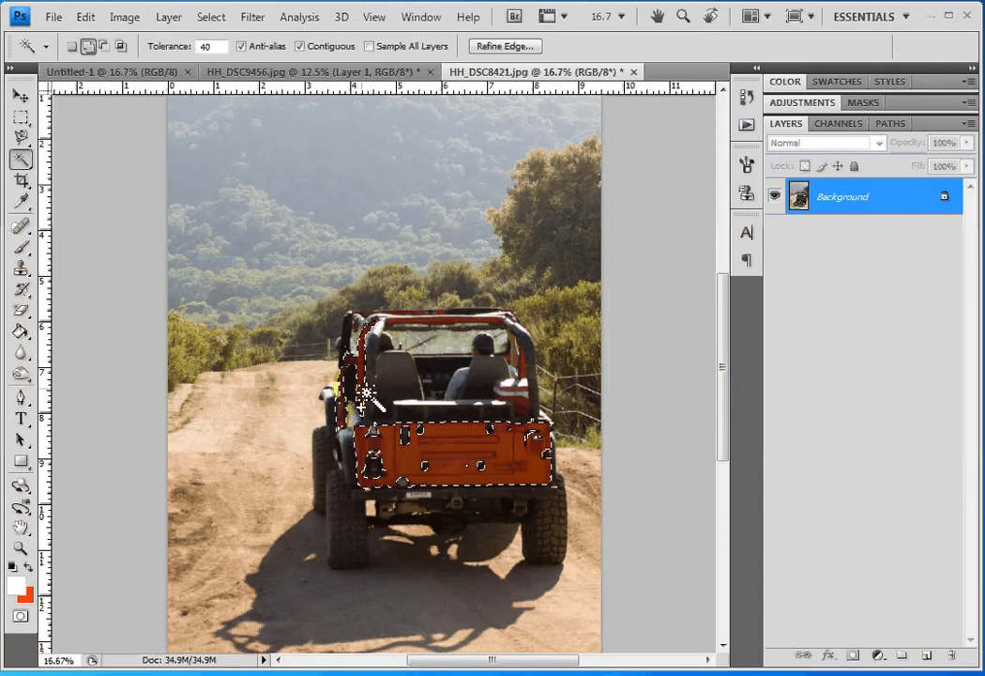
{"action": "left_click", "coordinate": [512, 385], "text": "shift"}
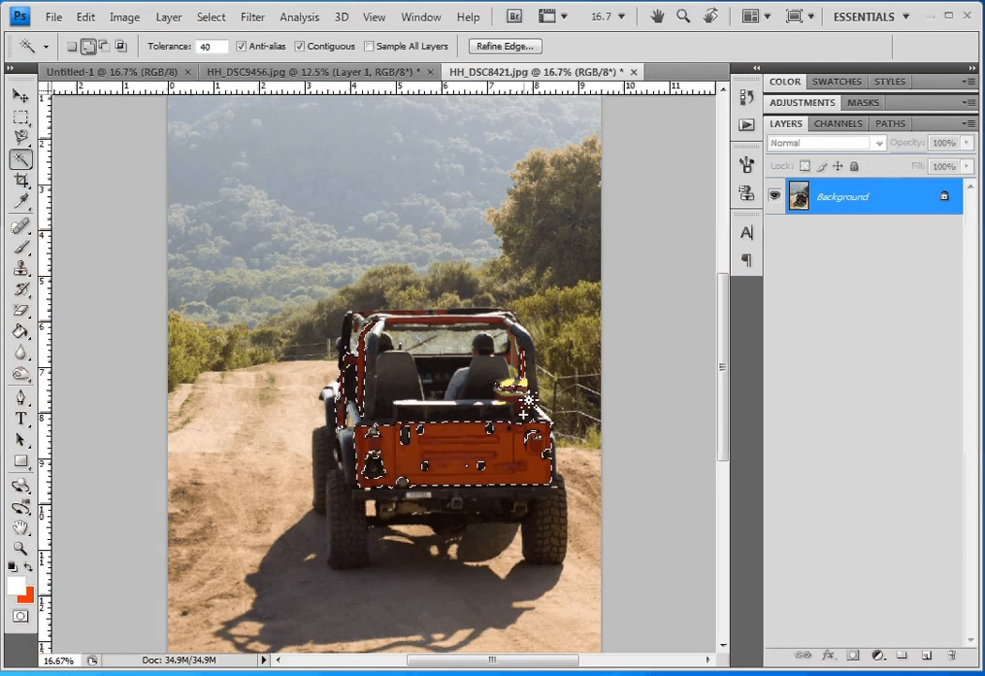
{"action": "left_click", "coordinate": [542, 460], "text": "shift"}
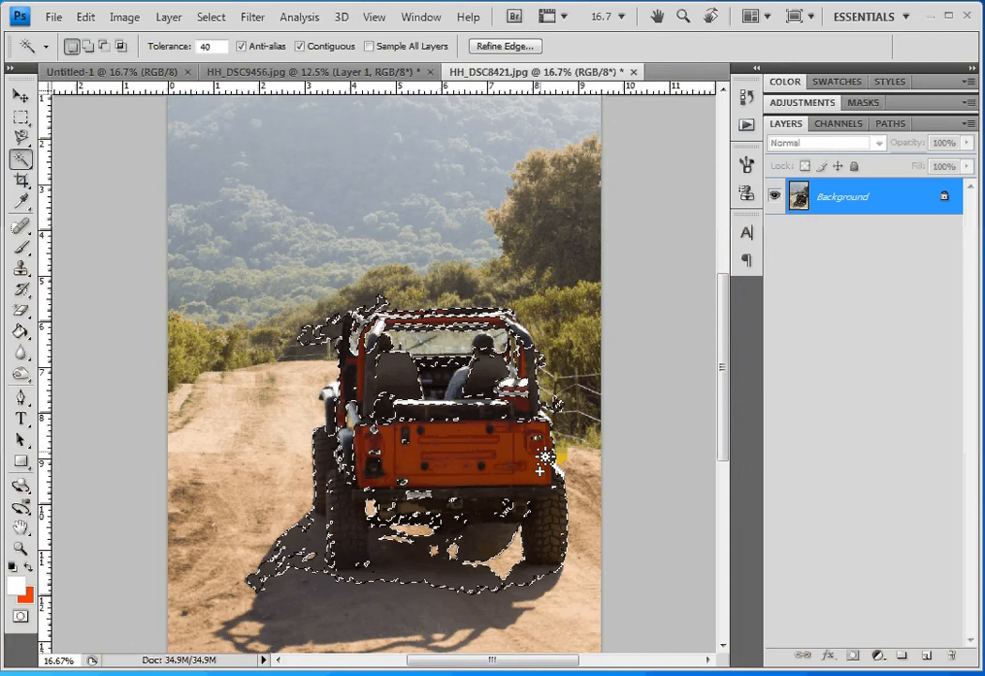
Subtract the shadowed ground and dark areas beneath the jeep from the selection, and finally deselect everything
{"action": "left_click", "coordinate": [483, 588], "text": "alt"}
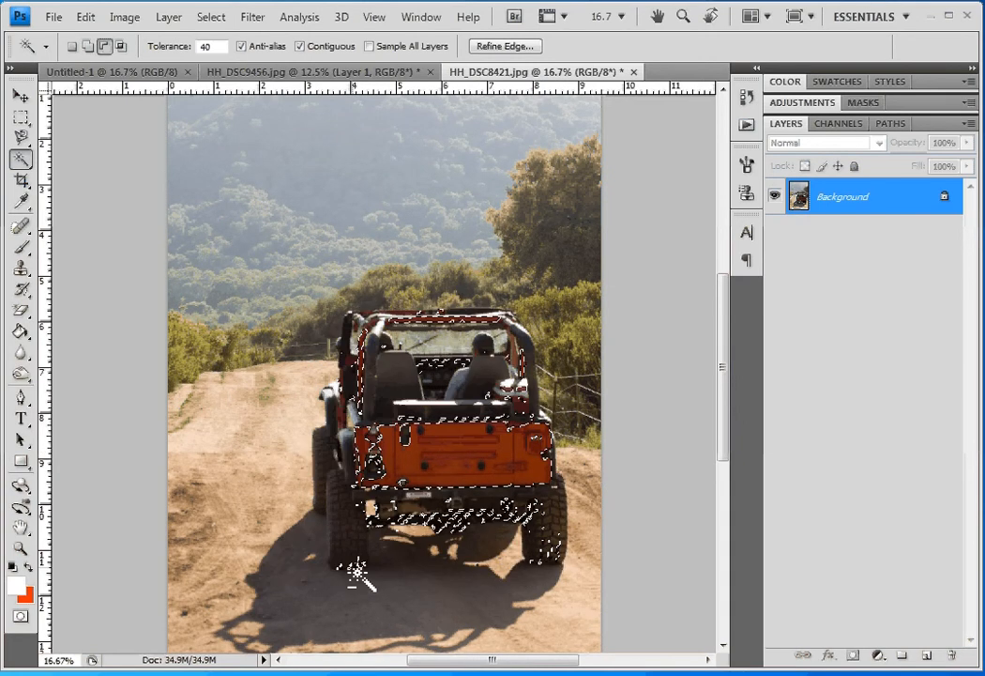
{"action": "left_click", "coordinate": [499, 557], "text": "alt"}
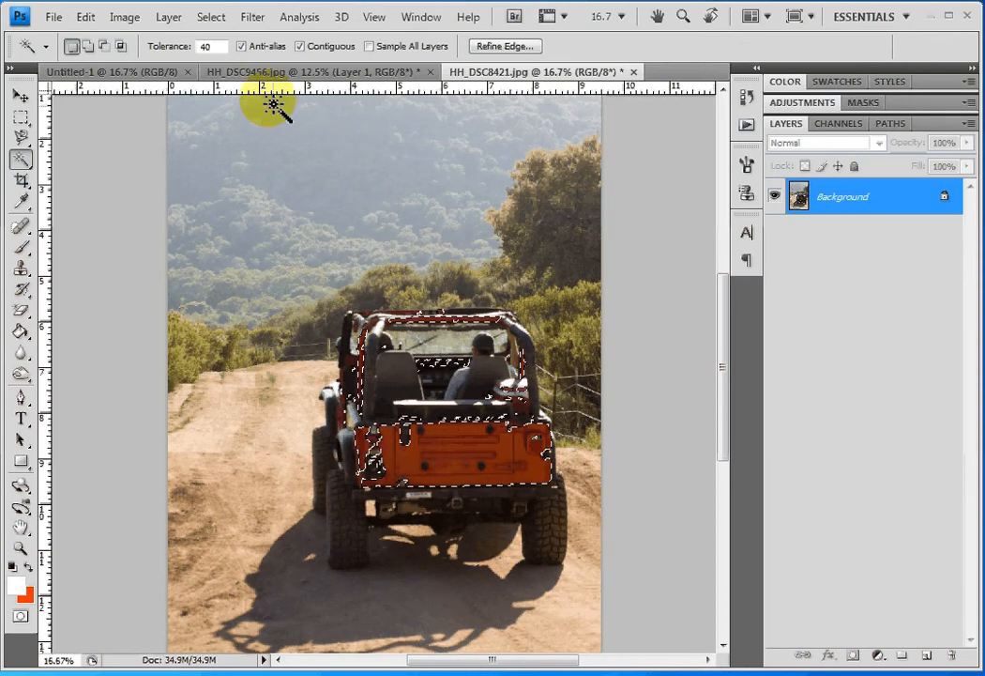
{"action": "left_click", "coordinate": [211, 17]}
{"action": "left_click", "coordinate": [225, 57]}
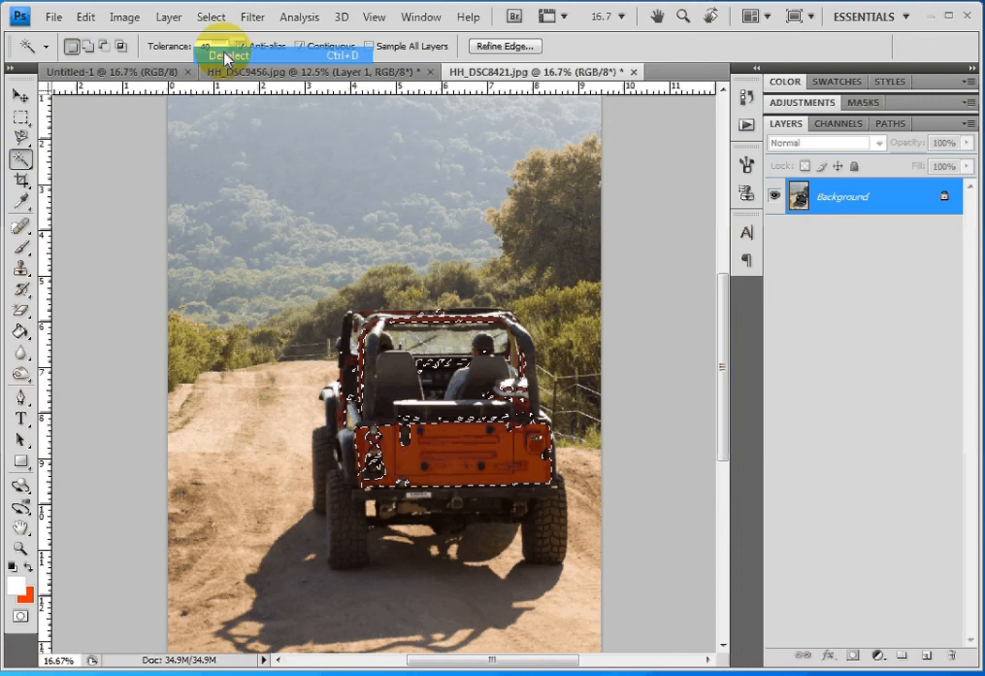
Switch to the Quick Selection tool and set its brush diameter to 78 px
{"action": "left_click", "coordinate": [21, 163]}
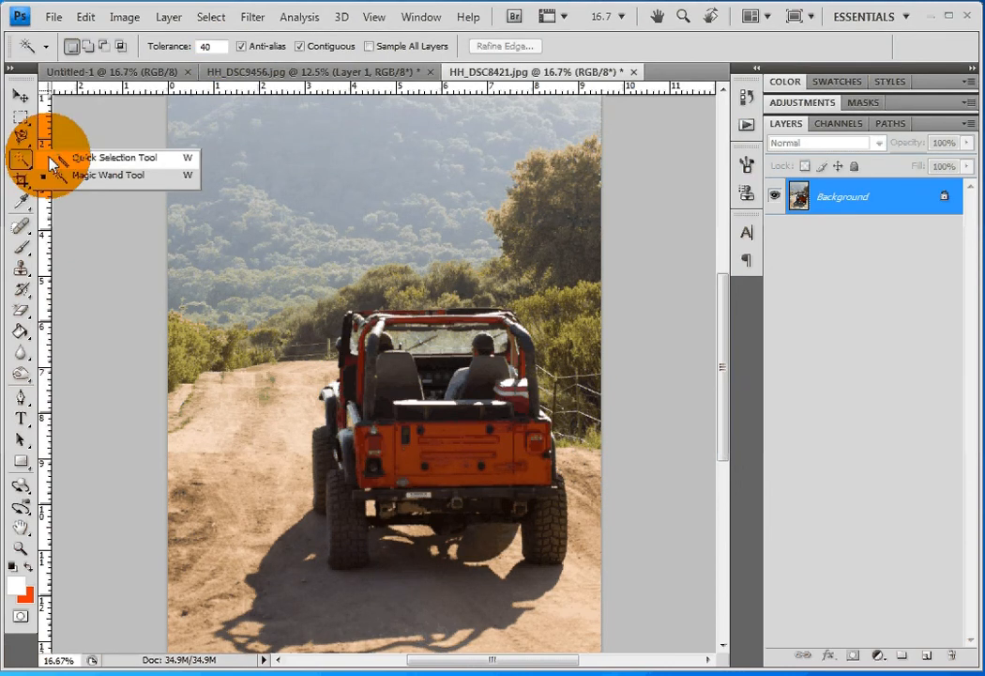
{"action": "left_click", "coordinate": [51, 157]}
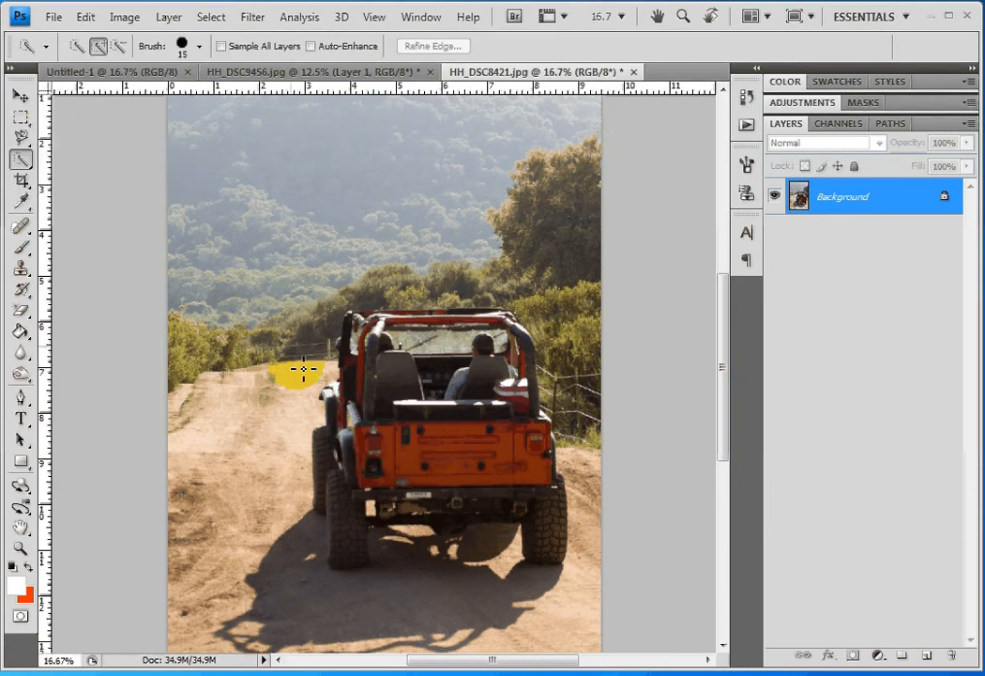
{"action": "left_click", "coordinate": [200, 49]}
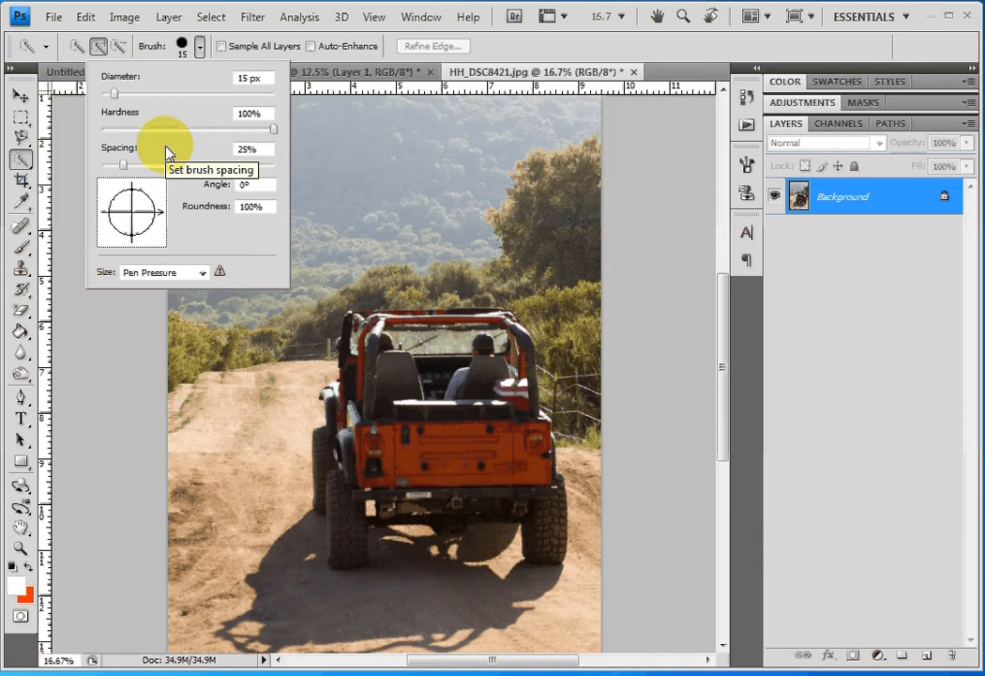
{"action": "left_click_drag", "start_coordinate": [113, 93], "coordinate": [170, 95]}
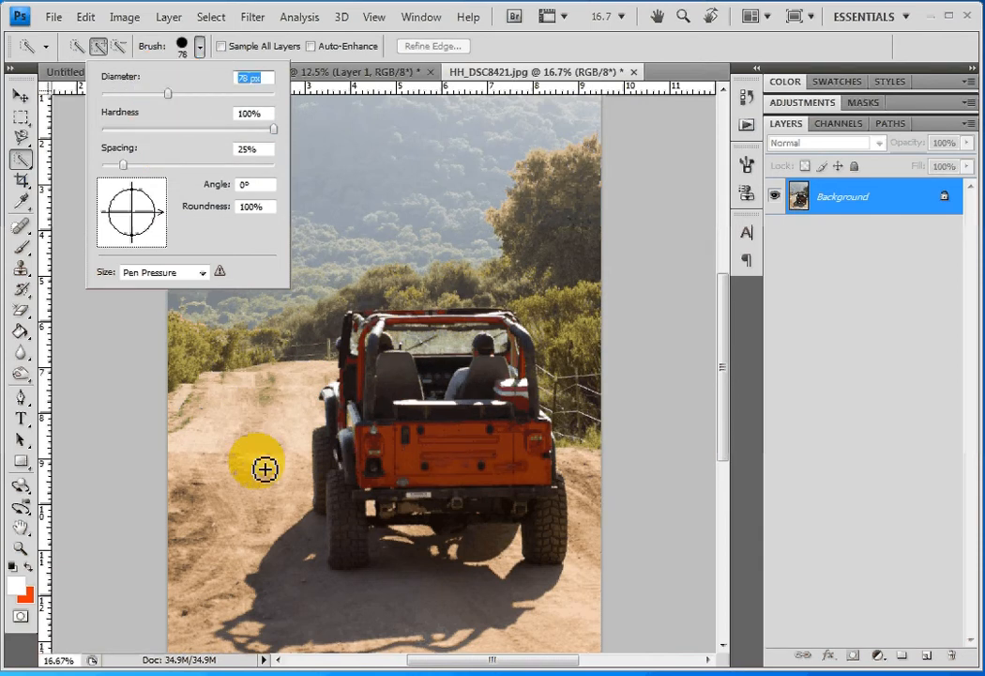
{"action": "key", "text": "Return"}
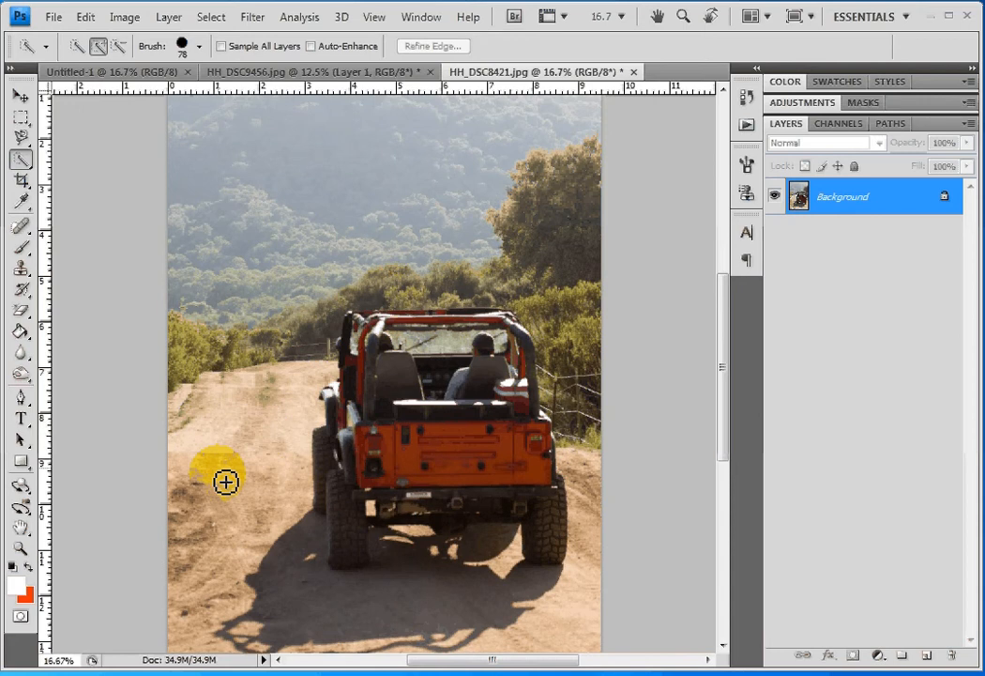
Paint a quick selection over the sunlit dirt road on both sides of the jeep, leaving out its shadow
{"action": "mouse_move", "coordinate": [226, 481]}
{"action": "left_mouse_down"}
{"action": "mouse_move", "coordinate": [235, 487]}
{"action": "mouse_move", "coordinate": [232, 432]}
{"action": "mouse_move", "coordinate": [253, 488]}
{"action": "mouse_move", "coordinate": [248, 577]}
{"action": "mouse_move", "coordinate": [268, 657]}
{"action": "mouse_move", "coordinate": [194, 662]}
{"action": "left_mouse_up"}
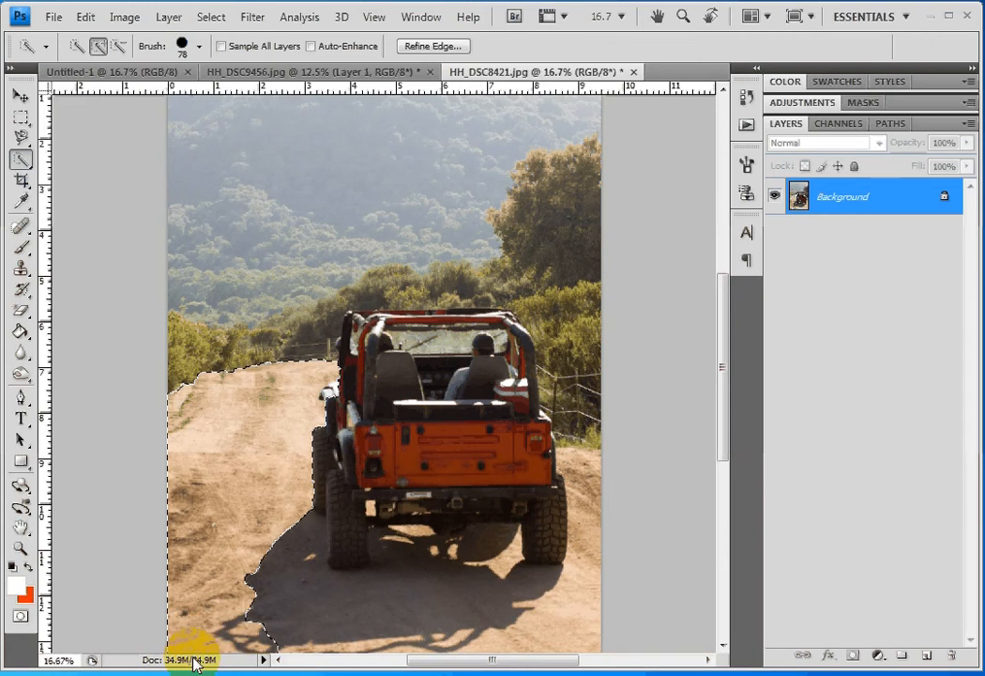
{"action": "mouse_move", "coordinate": [294, 424]}
{"action": "left_mouse_down"}
{"action": "mouse_move", "coordinate": [262, 592]}
{"action": "mouse_move", "coordinate": [339, 377]}
{"action": "mouse_move", "coordinate": [260, 633]}
{"action": "left_mouse_up"}
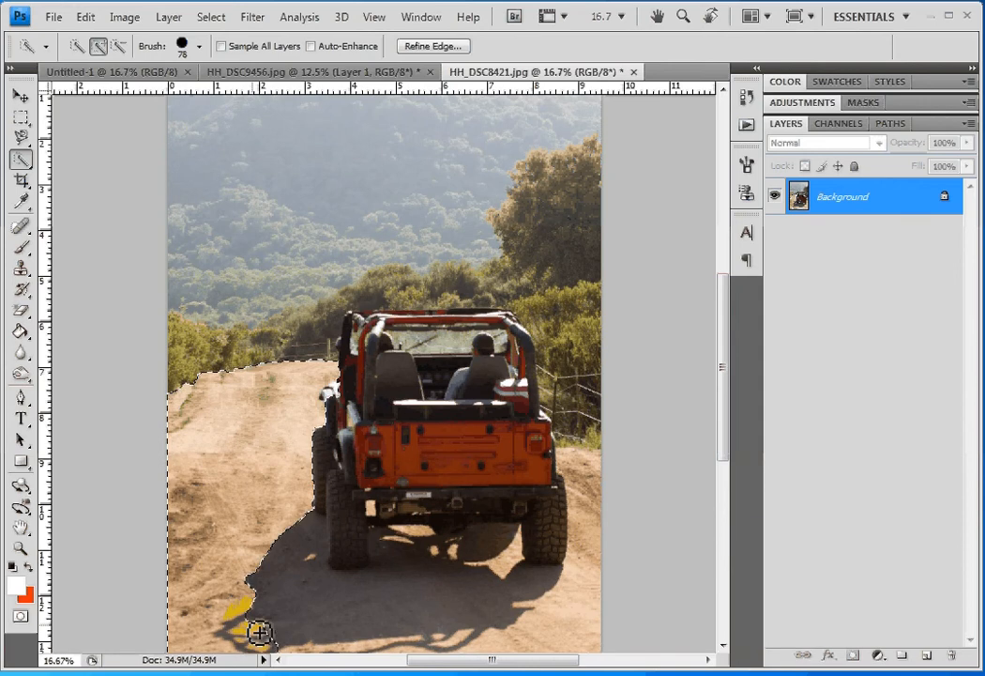
{"action": "mouse_move", "coordinate": [259, 632]}
{"action": "left_mouse_down"}
{"action": "mouse_move", "coordinate": [318, 651]}
{"action": "mouse_move", "coordinate": [320, 527]}
{"action": "left_mouse_up"}
{"action": "left_click", "coordinate": [238, 446]}
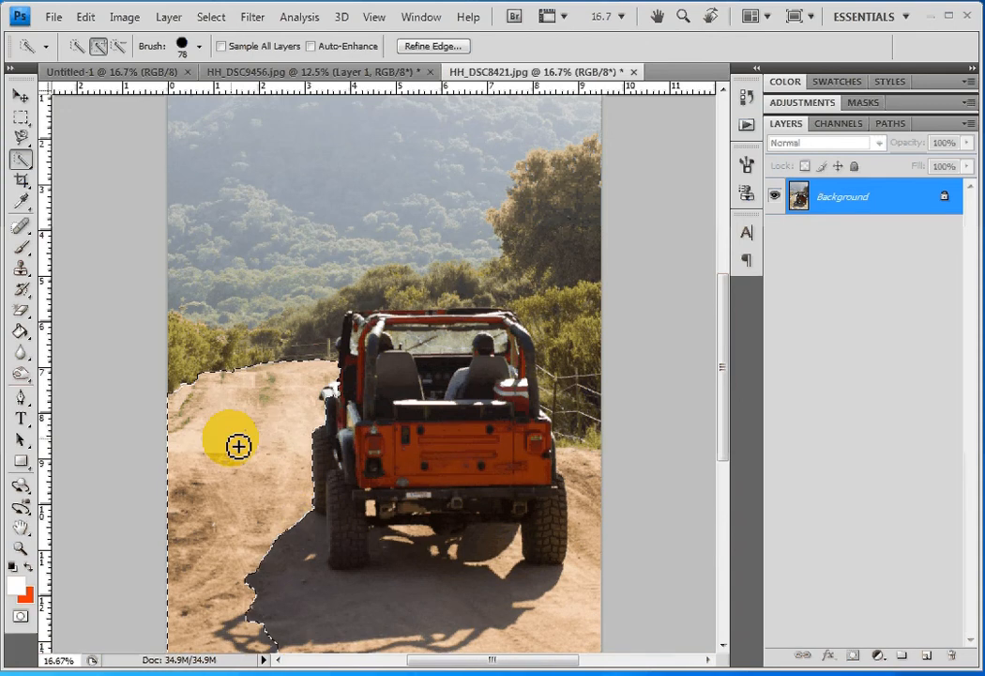
{"action": "mouse_move", "coordinate": [238, 446]}
{"action": "left_mouse_down"}
{"action": "mouse_move", "coordinate": [556, 657]}
{"action": "mouse_move", "coordinate": [601, 523]}
{"action": "mouse_move", "coordinate": [582, 455]}
{"action": "left_mouse_up"}
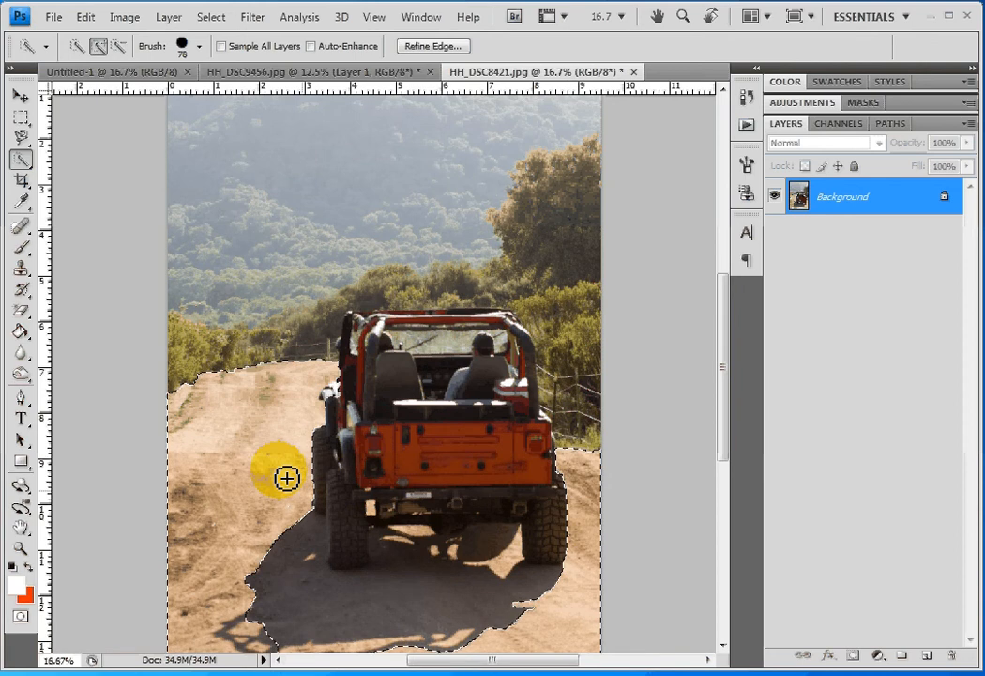
Subtract the far strip of road near the bushes from the selection and paint it back in
{"action": "key", "text": "alt"}
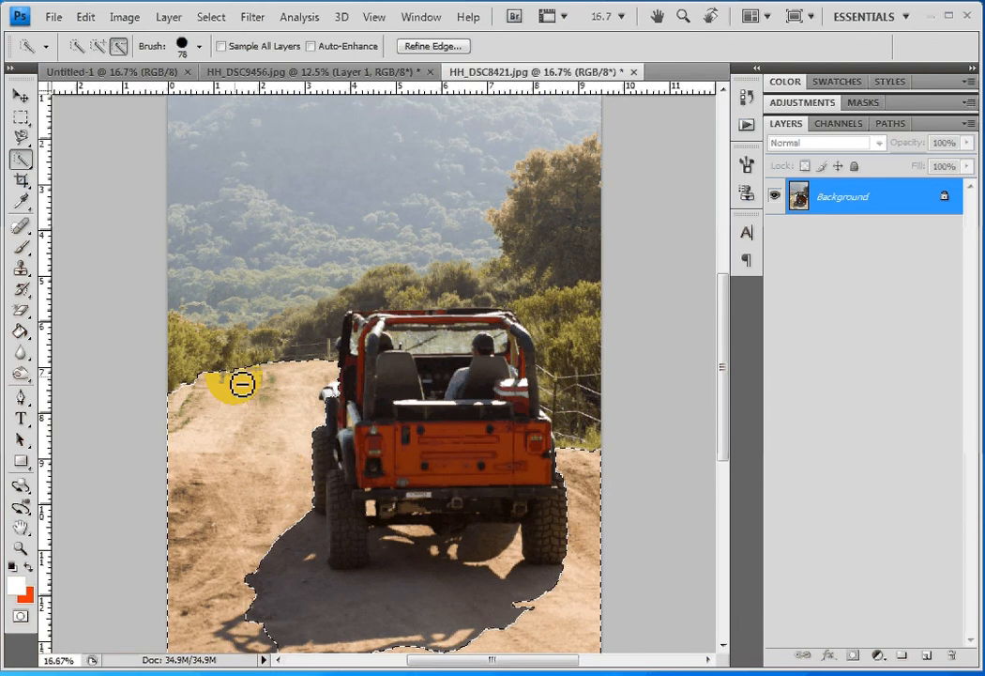
{"action": "left_click_drag", "start_coordinate": [242, 384], "coordinate": [325, 382]}
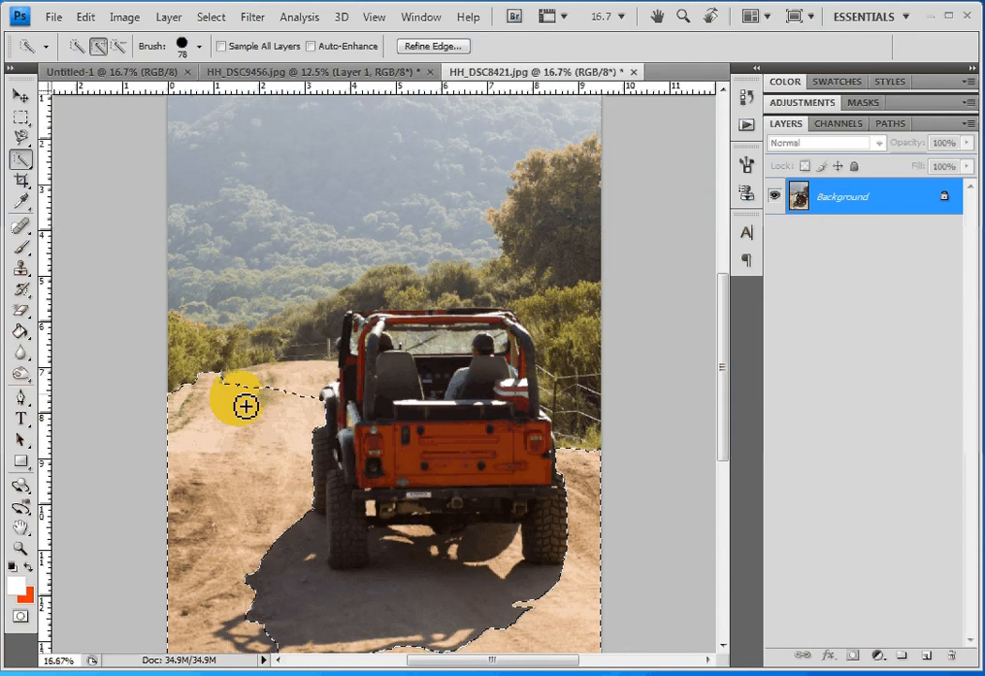
{"action": "mouse_move", "coordinate": [246, 406]}
{"action": "left_mouse_down"}
{"action": "mouse_move", "coordinate": [346, 414]}
{"action": "mouse_move", "coordinate": [247, 386]}
{"action": "mouse_move", "coordinate": [325, 388]}
{"action": "mouse_move", "coordinate": [269, 387]}
{"action": "left_mouse_up"}
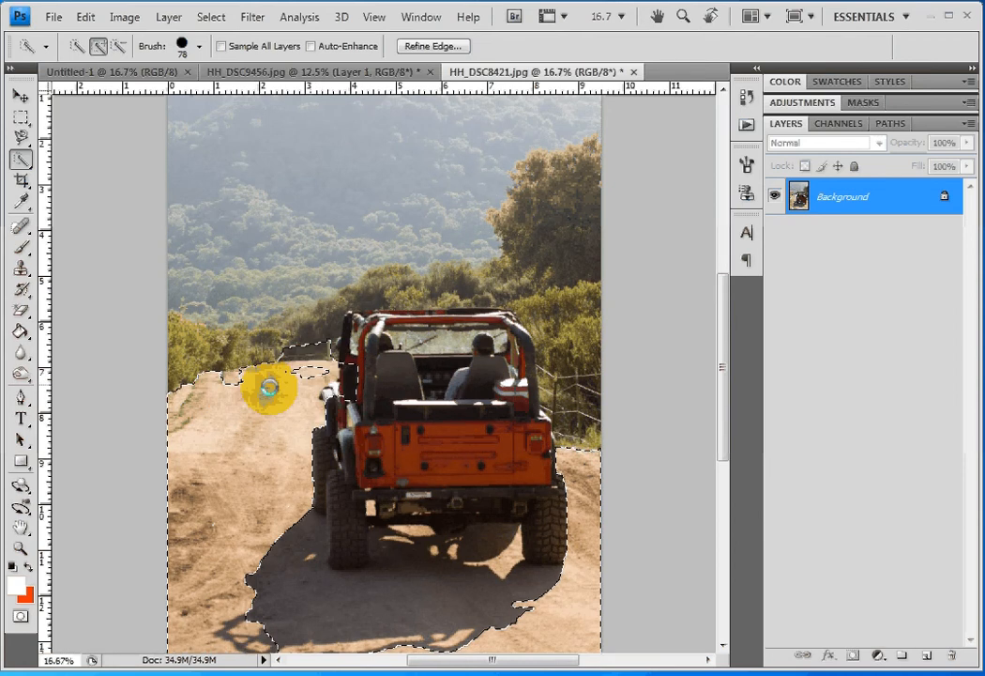